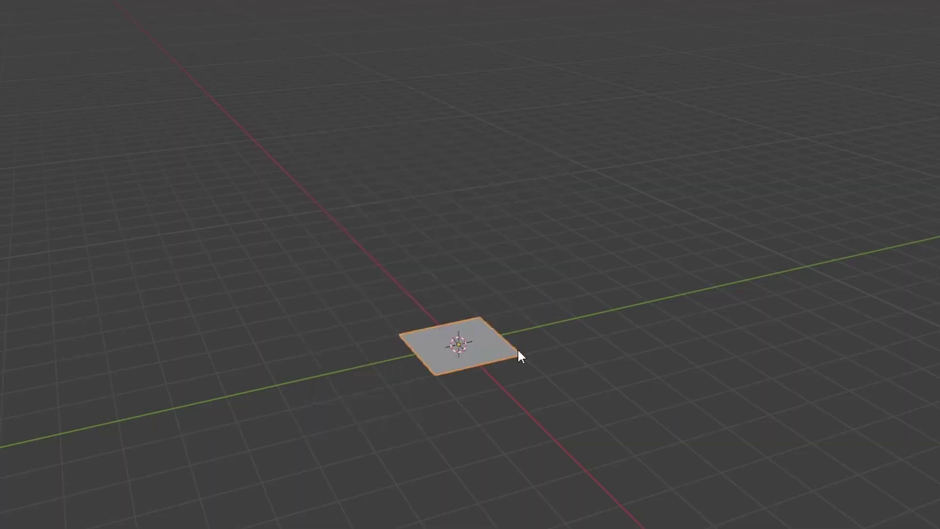
# Create a new Geometry Nodes tree for the plane
pyautogui.scroll(5, 495, 313)
pyautogui.moveTo(477, 278); pyautogui.dragTo(560, 330, button='middle')
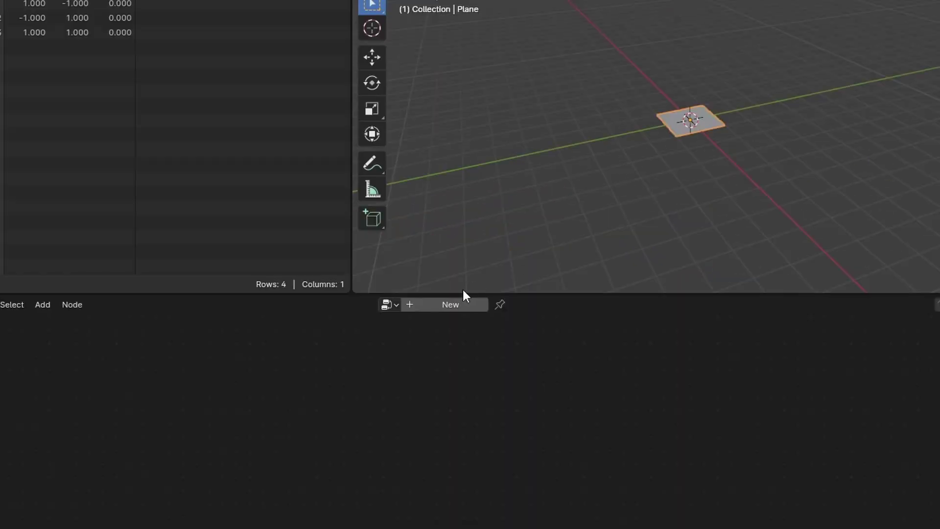
pyautogui.click(455, 304)
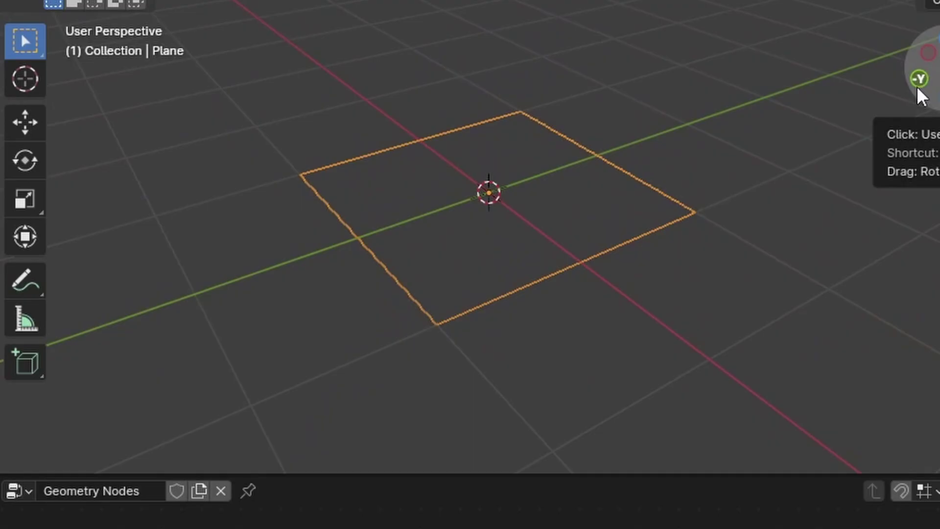
# Switch to front view and sketch two flat sheets with a wavy layer between
pyautogui.click(917, 82)
pyautogui.scroll(3, 598, 199)
pyautogui.keyDown('shift'); pyautogui.moveTo(612, 310); pyautogui.dragTo(779, 253, button='middle'); pyautogui.keyUp('shift')
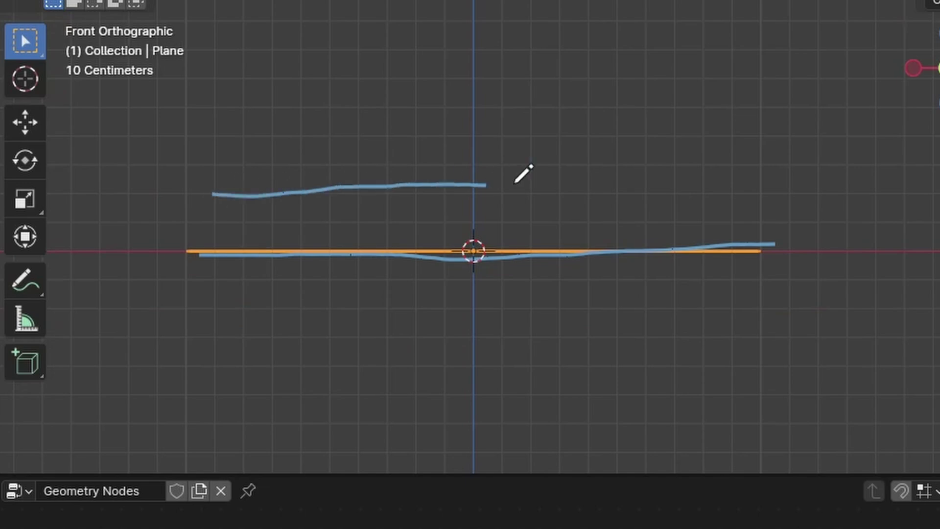
pyautogui.moveTo(760, 224); pyautogui.dragTo(677, 236)
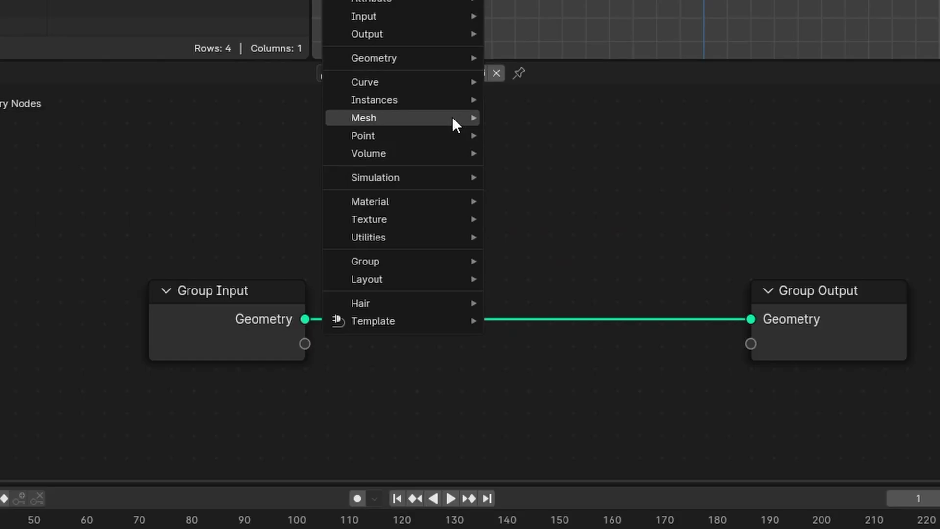
# Insert an Extrude Mesh node on the link to extrude the plane upward
pyautogui.write('ex')
pyautogui.press('Return')
pyautogui.click(474, 169)
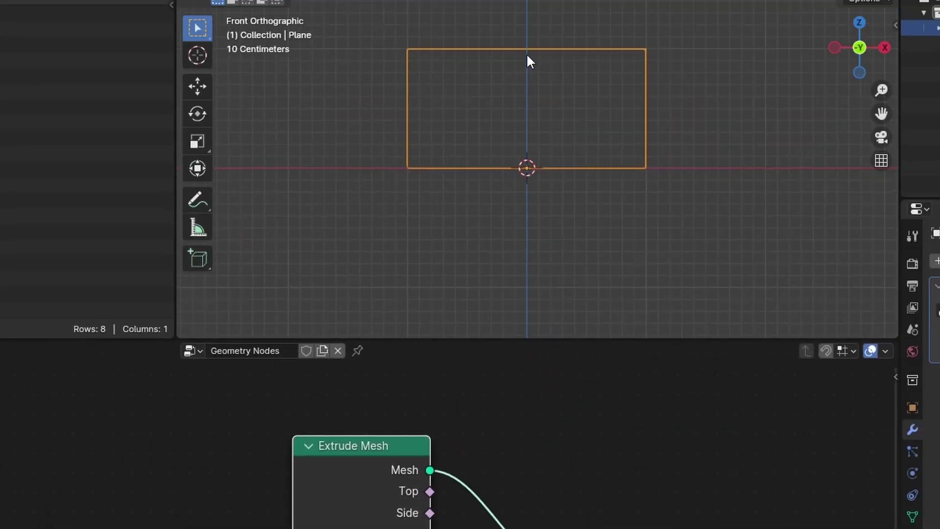
pyautogui.moveTo(528, 55); pyautogui.dragTo(558, 223, button='middle')
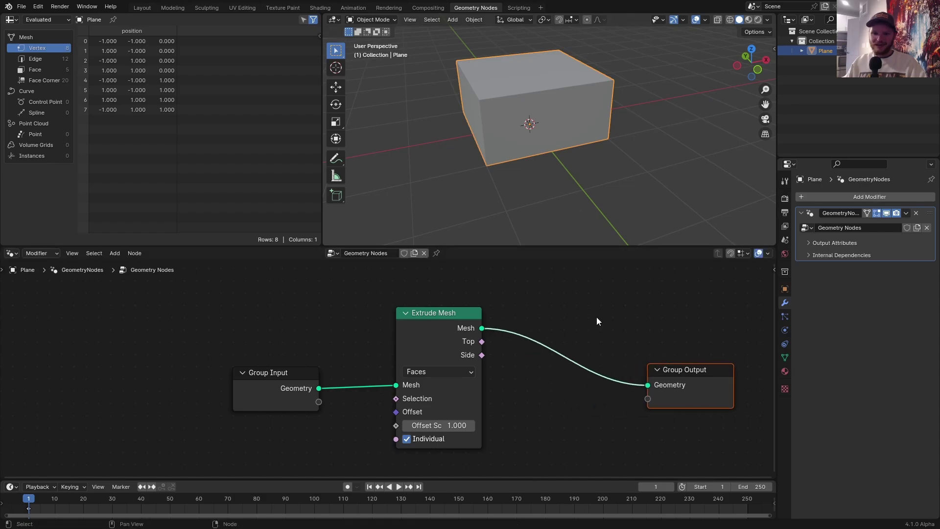
# Add Delete Geometry after it, using the Side output as selection on the Face domain
pyautogui.hotkey('shift', 'a')
pyautogui.write('de')
pyautogui.press('Return')
pyautogui.click(548, 316)
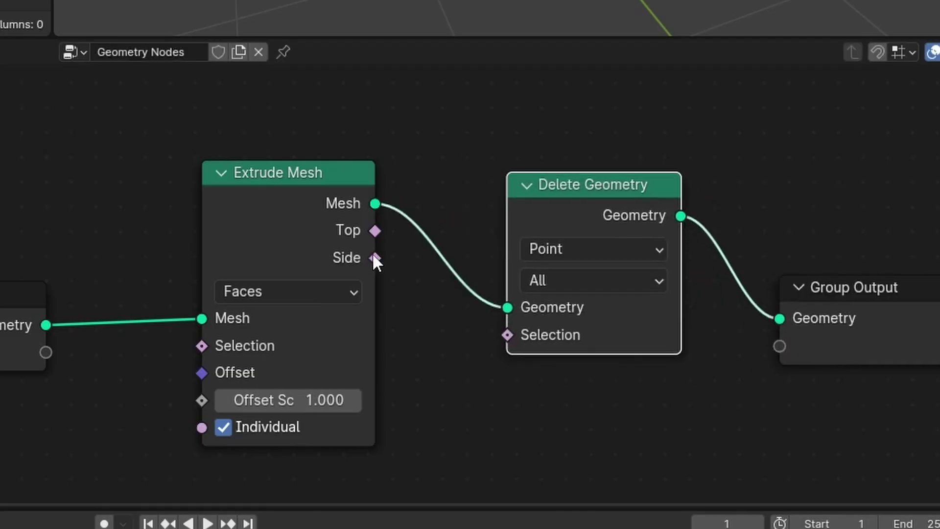
pyautogui.moveTo(374, 258); pyautogui.dragTo(507, 334)
pyautogui.click(592, 248)
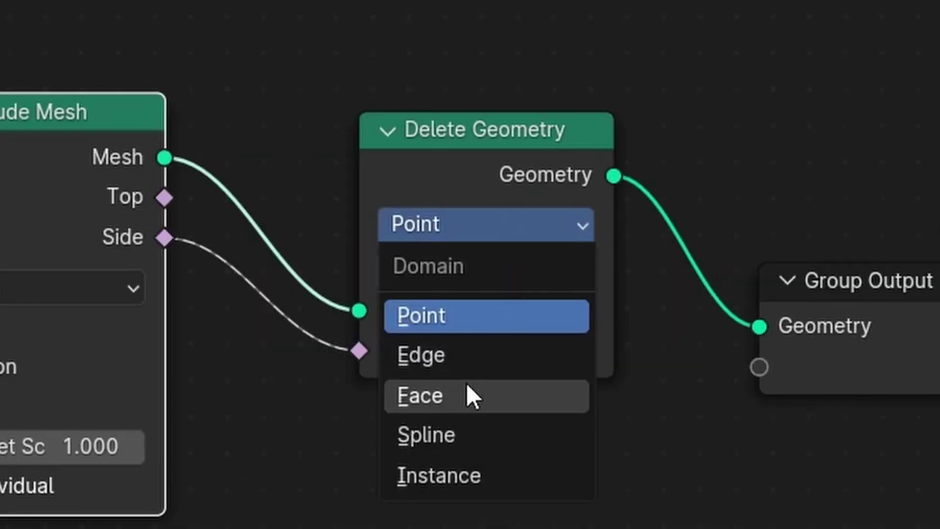
pyautogui.click(583, 367)
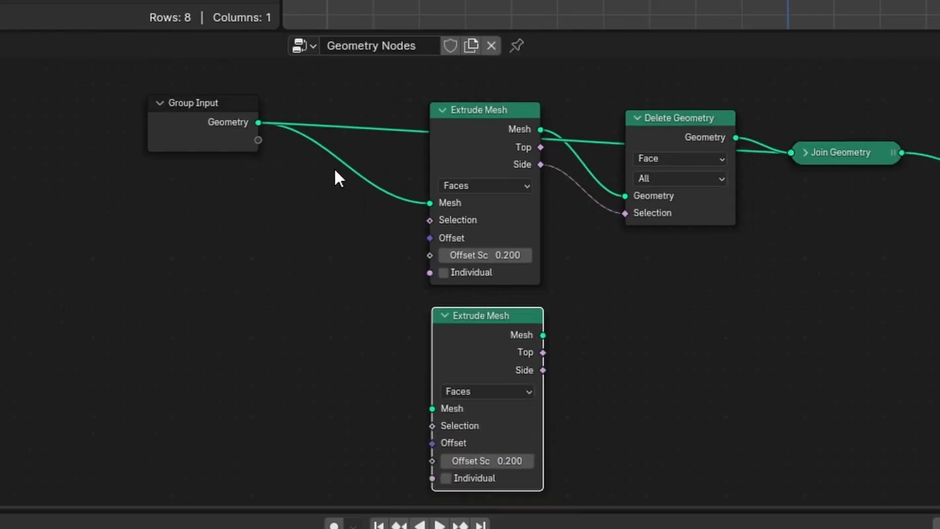
# Feed the Group Input plane into a second Extrude Mesh node
pyautogui.keyDown('alt'); pyautogui.moveTo(334, 167); pyautogui.dragTo(489, 306, button='right'); pyautogui.keyUp('alt')
pyautogui.scroll(4, 489, 304)
pyautogui.moveTo(391, 306); pyautogui.dragTo(486, 314, button='middle')
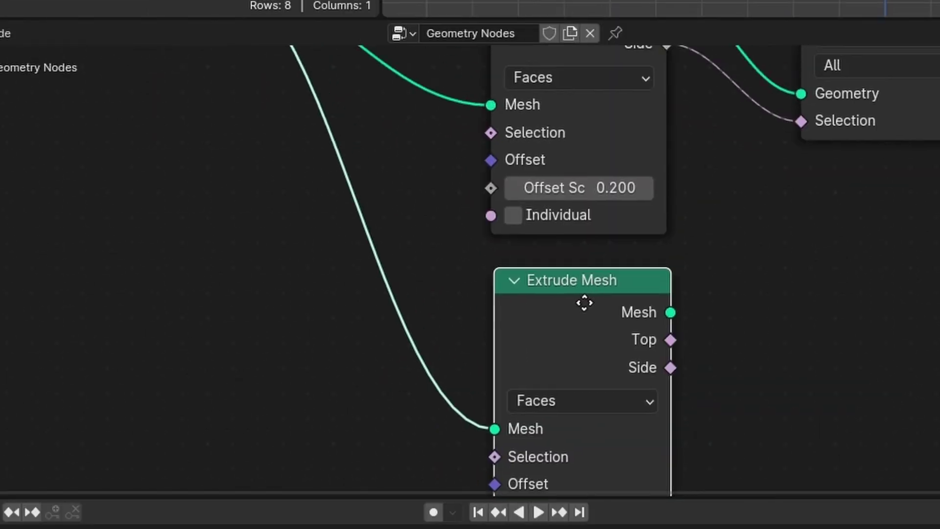
pyautogui.moveTo(584, 303); pyautogui.dragTo(577, 329, button='middle')
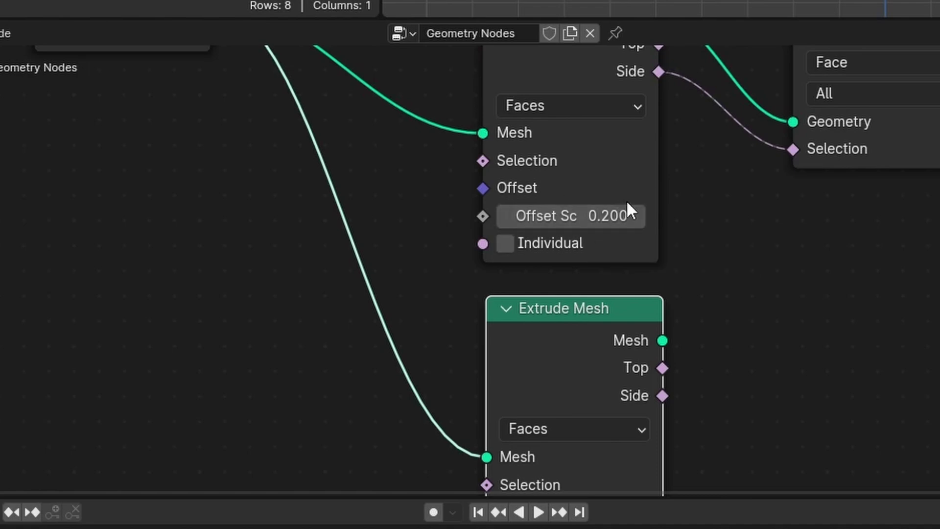
pyautogui.press('KP_Decimal')
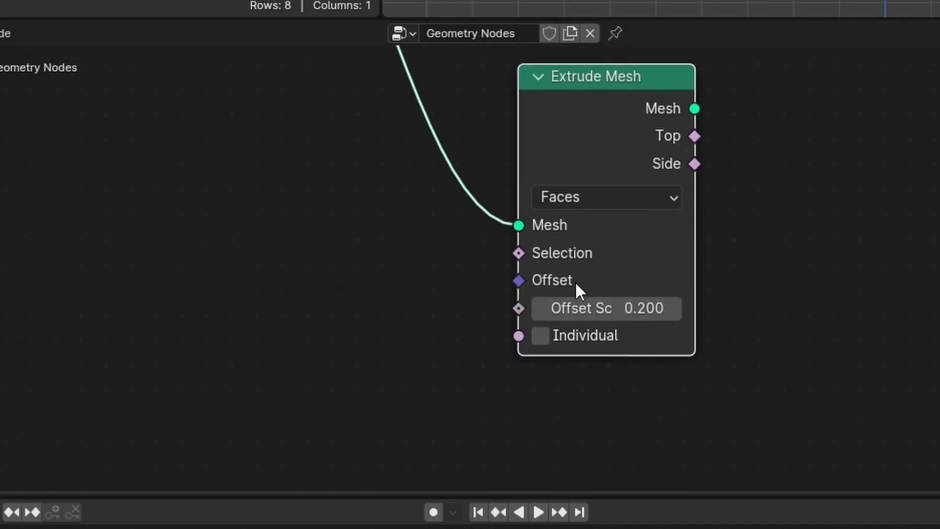
# Add a Math node fed by the shared 0.2 Value node
pyautogui.hotkey('shift', 'a')
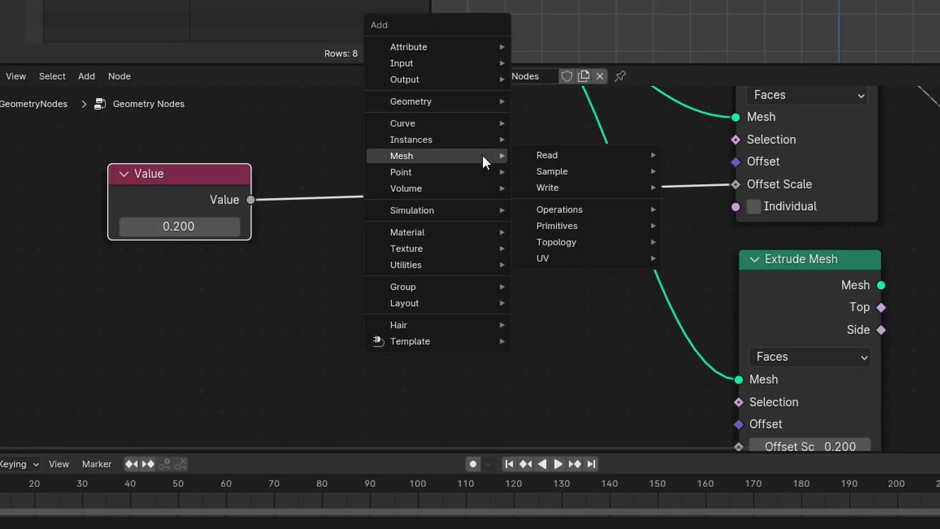
pyautogui.write('mat')
pyautogui.press('Return')
pyautogui.click(435, 319)
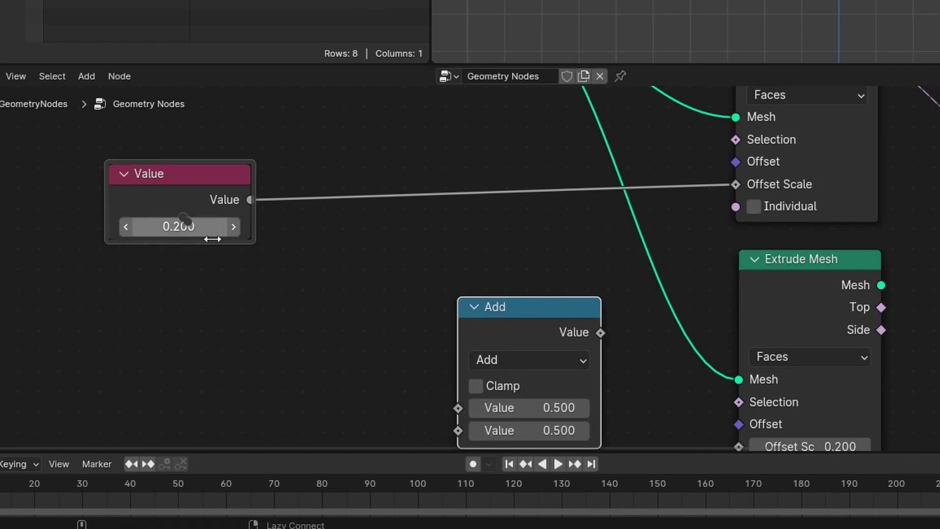
pyautogui.moveTo(250, 199); pyautogui.dragTo(459, 408)
# Set the Math node to Divide by 2 and connect it to the second extrusion's Offset Scale
pyautogui.click(529, 359)
pyautogui.click(490, 172)
pyautogui.moveTo(527, 431); pyautogui.dragTo(453, 303, button='middle')
pyautogui.click(453, 303)
pyautogui.write('2')
pyautogui.press('Return')
pyautogui.keyDown('alt'); pyautogui.moveTo(452, 177); pyautogui.dragTo(705, 306, button='right'); pyautogui.keyUp('alt')
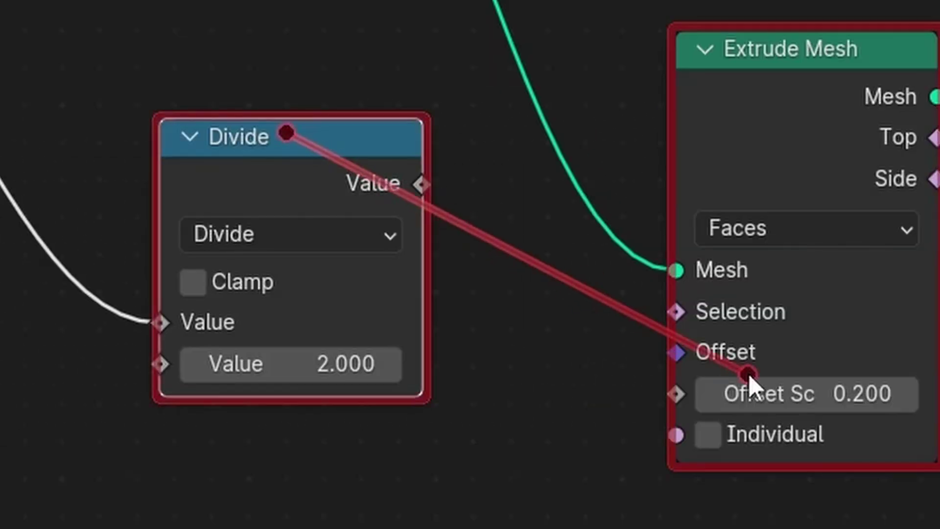
pyautogui.keyDown('alt'); pyautogui.moveTo(750, 374); pyautogui.dragTo(750, 374, button='right'); pyautogui.keyUp('alt')
# Duplicate the Delete Geometry node onto the second extrusion's output link
pyautogui.scroll(2, 636, 269)
pyautogui.click(560, 210)
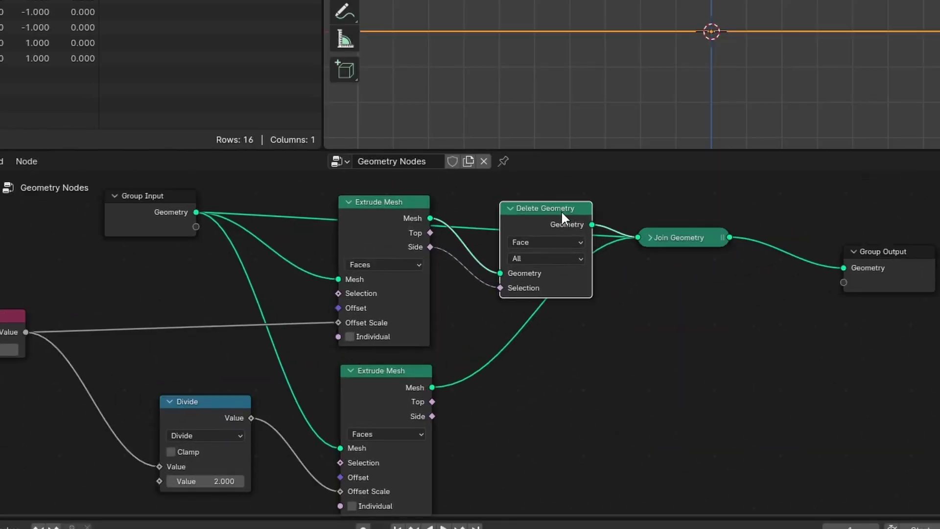
pyautogui.hotkey('shift', 'd')
pyautogui.click(554, 341)
pyautogui.moveTo(636, 59); pyautogui.dragTo(673, 42, button='middle')
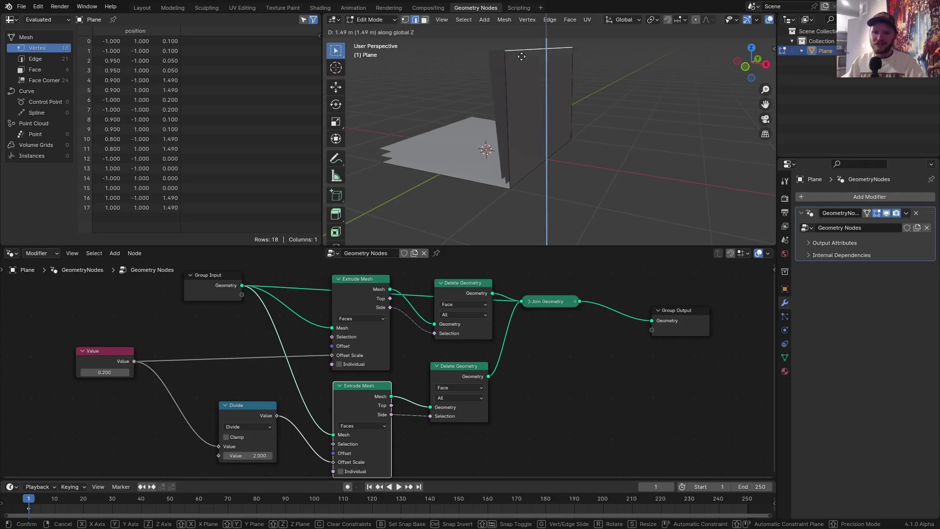
# Extrude the sample mesh upward and delete the cylinder's end face to leave an open tube
pyautogui.click(528, 40)
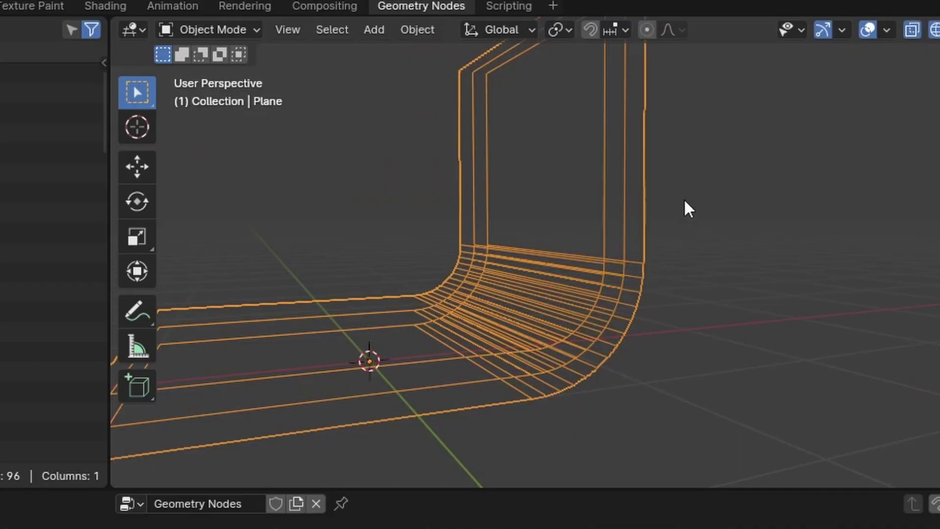
pyautogui.moveTo(609, 108); pyautogui.dragTo(518, 136, button='middle')
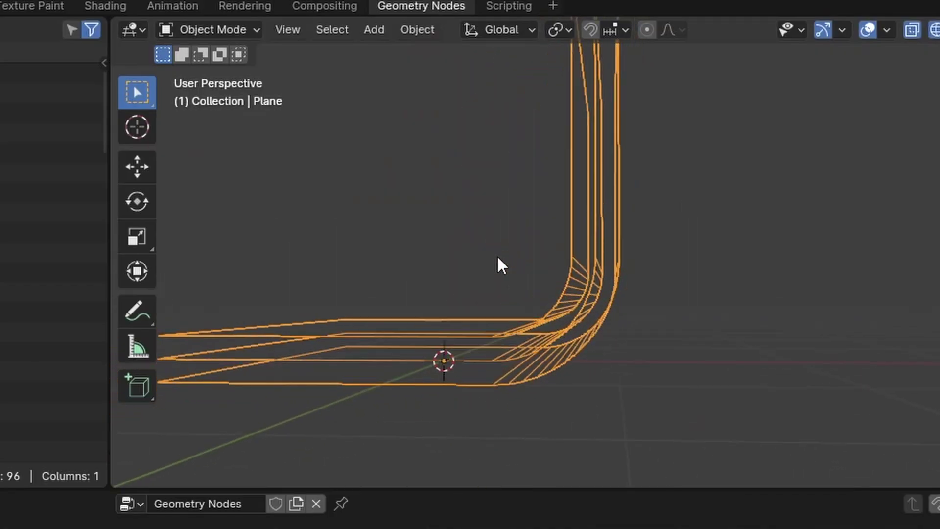
pyautogui.scroll(-4, 497, 258)
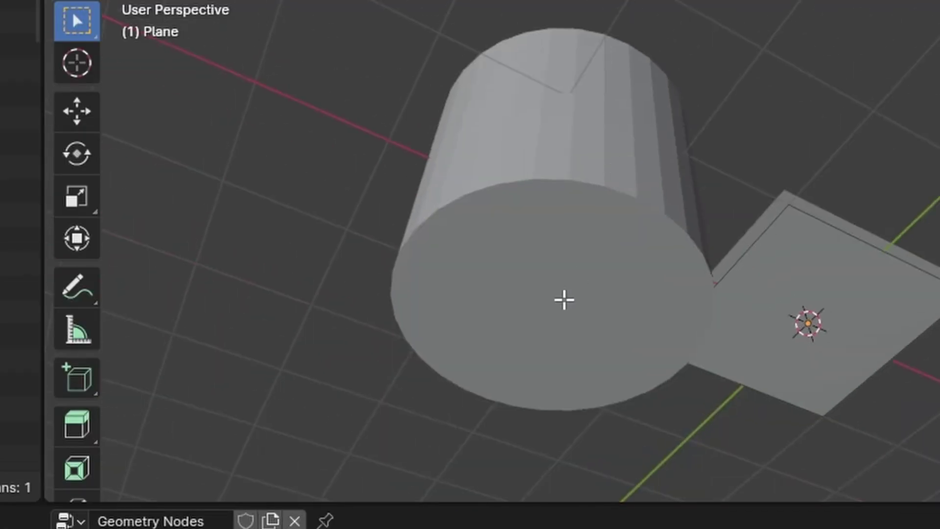
pyautogui.press('x')
pyautogui.click(524, 351)
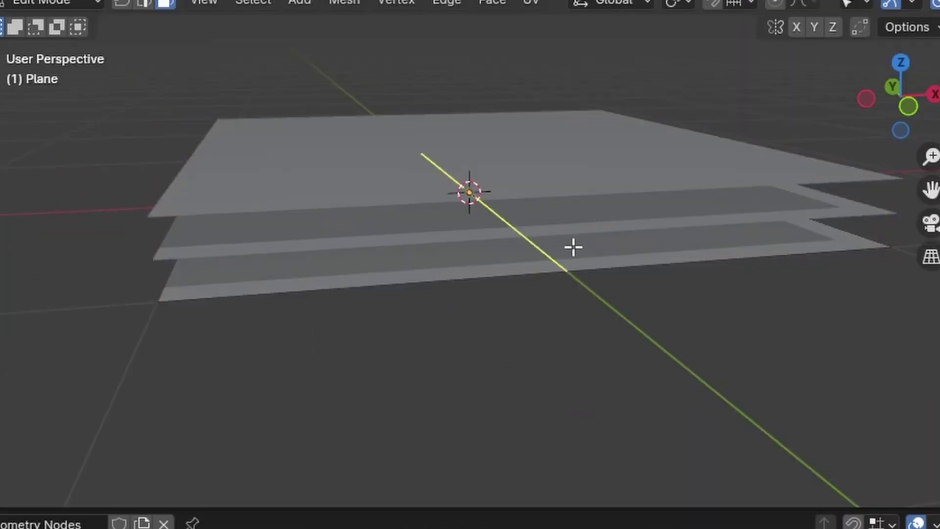
# Add about 30 parallel loop cuts across the base plane, then scribble an annotation over it
pyautogui.scroll(20, 571, 252)
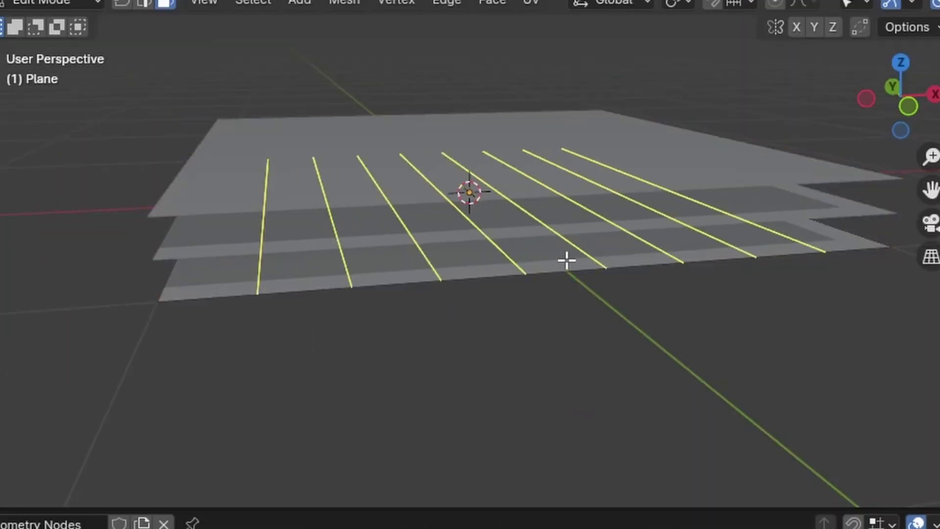
pyautogui.click(567, 261)
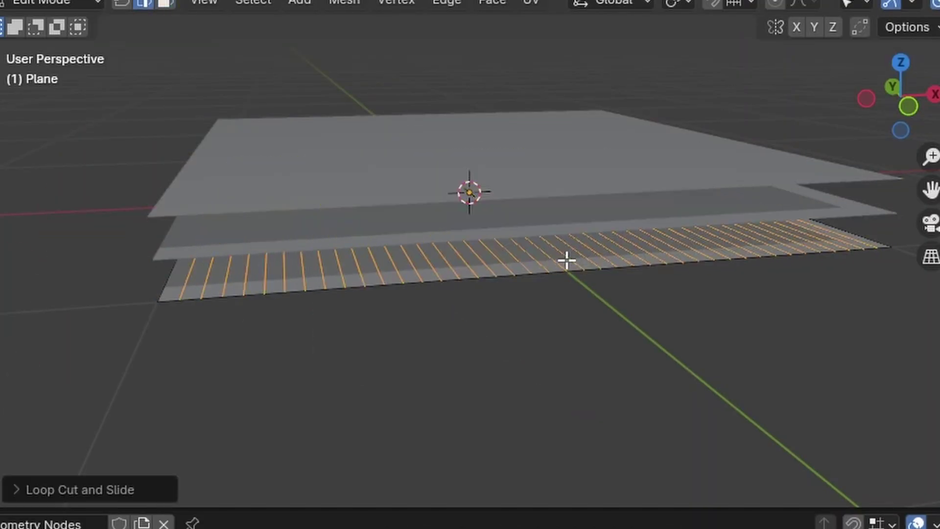
pyautogui.moveTo(594, 263); pyautogui.dragTo(237, 278)
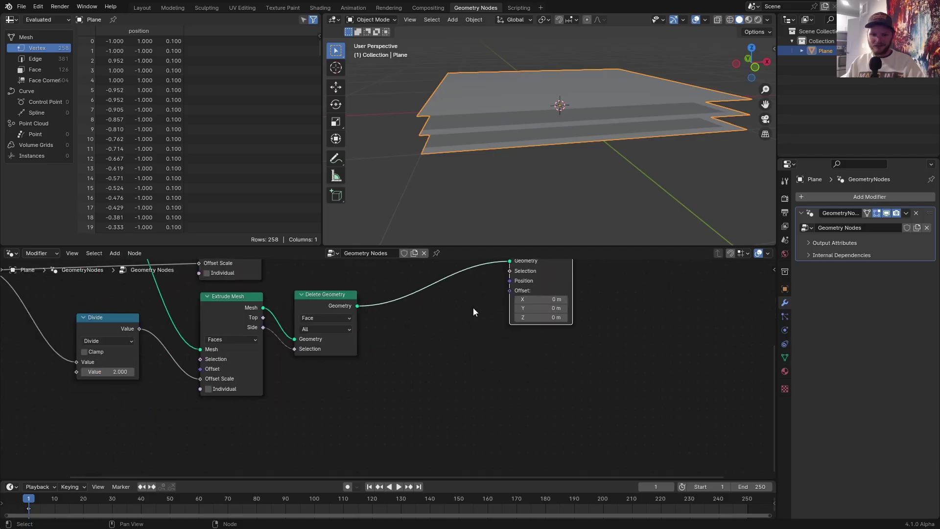
# Drive the Set Position Offset with a Normal vector through a Vector Math Scale node
pyautogui.moveTo(473, 312); pyautogui.dragTo(497, 329, button='middle')
pyautogui.moveTo(529, 314); pyautogui.dragTo(577, 311)
pyautogui.write('norm')
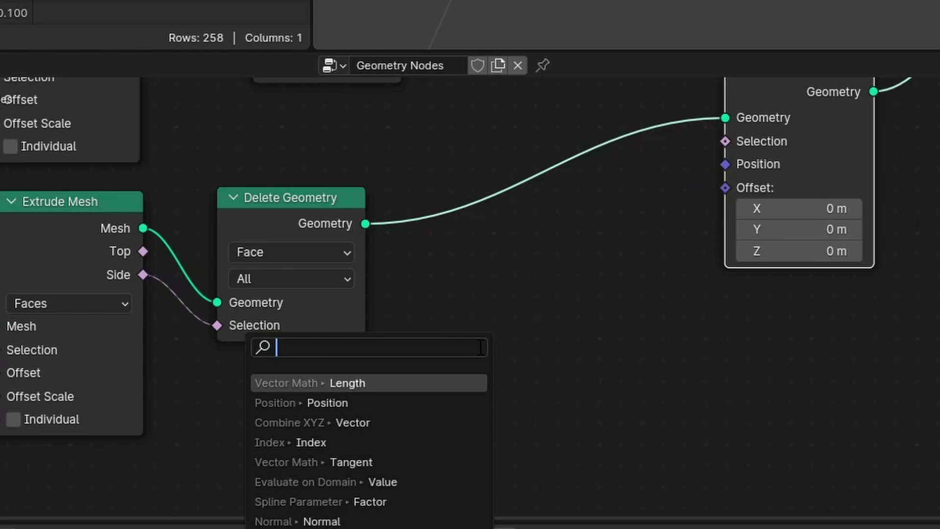
pyautogui.press('Return')
pyautogui.write('vec')
pyautogui.press('Return')
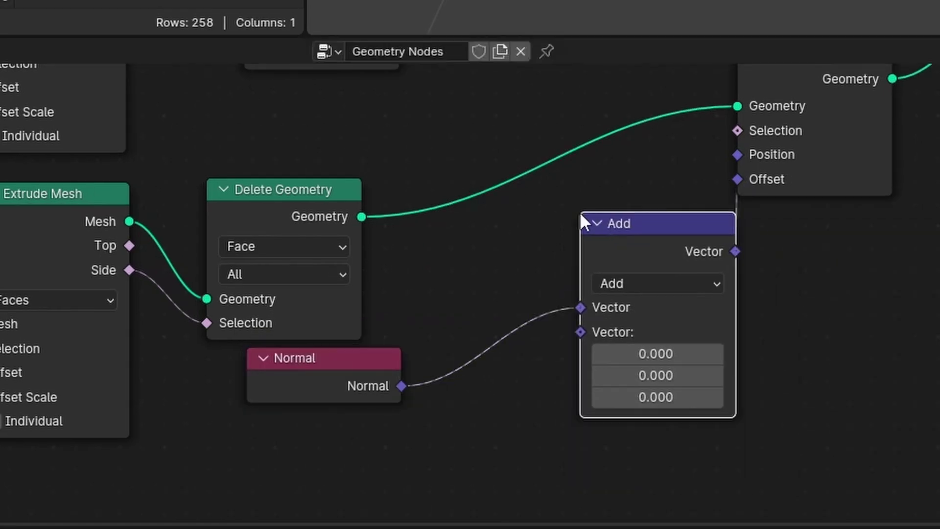
pyautogui.click(492, 221)
pyautogui.click(604, 283)
pyautogui.click(564, 257)
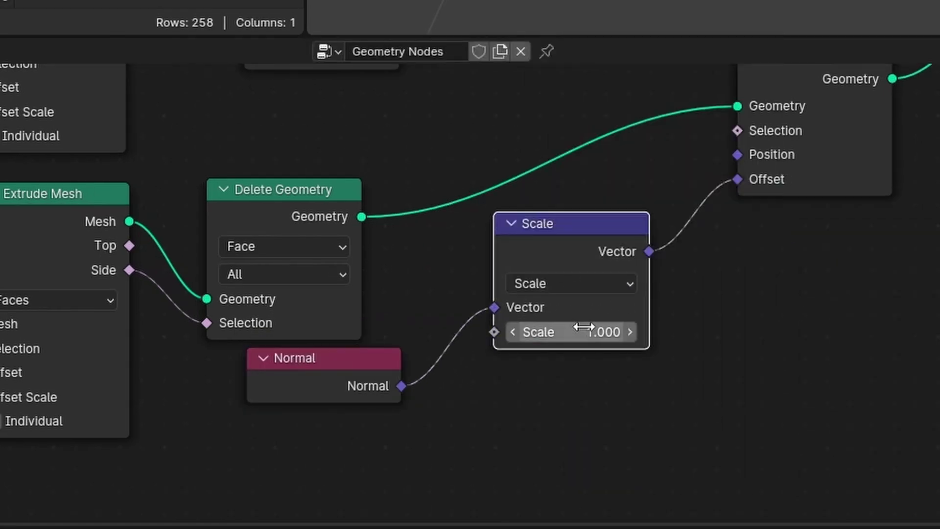
# Feed a Cosine Math node into the Scale factor, with input value -0.290
pyautogui.press('BackSpace')
pyautogui.moveTo(495, 330); pyautogui.dragTo(240, 434)
pyautogui.press('Return')
pyautogui.moveTo(491, 429); pyautogui.dragTo(563, 429)
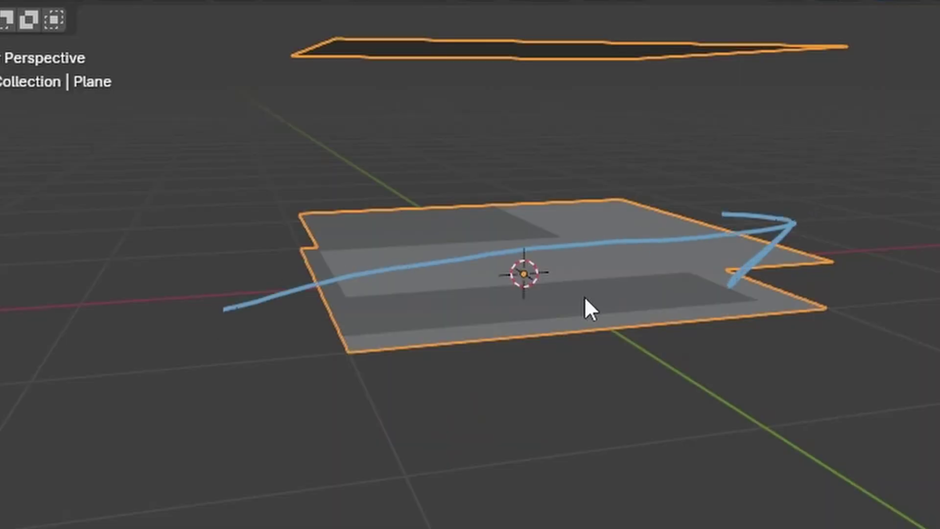
# Add Position and Separate XYZ nodes, linking X into the Cosine input
pyautogui.hotkey('shift', 'a')
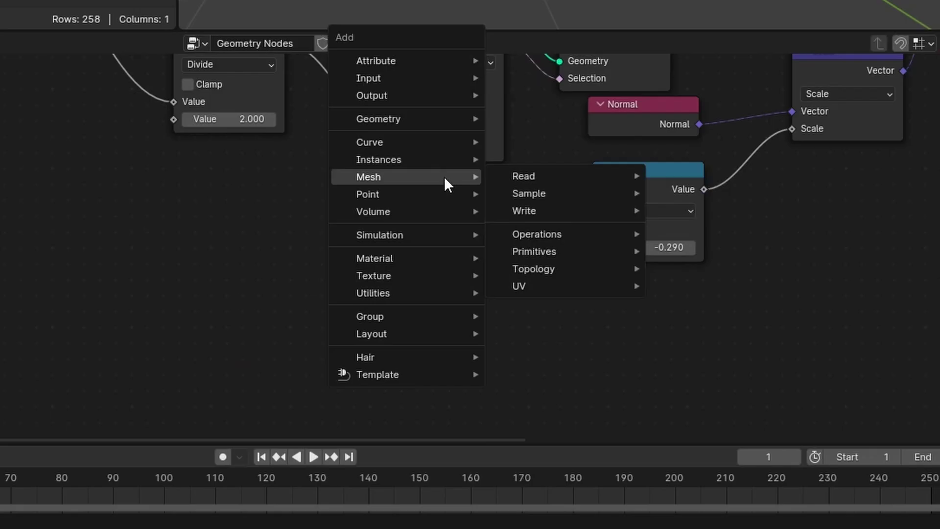
pyautogui.write('po')
pyautogui.click(499, 226)
pyautogui.click(122, 235)
pyautogui.scroll(2, 186, 260)
pyautogui.hotkey('shift', 'a')
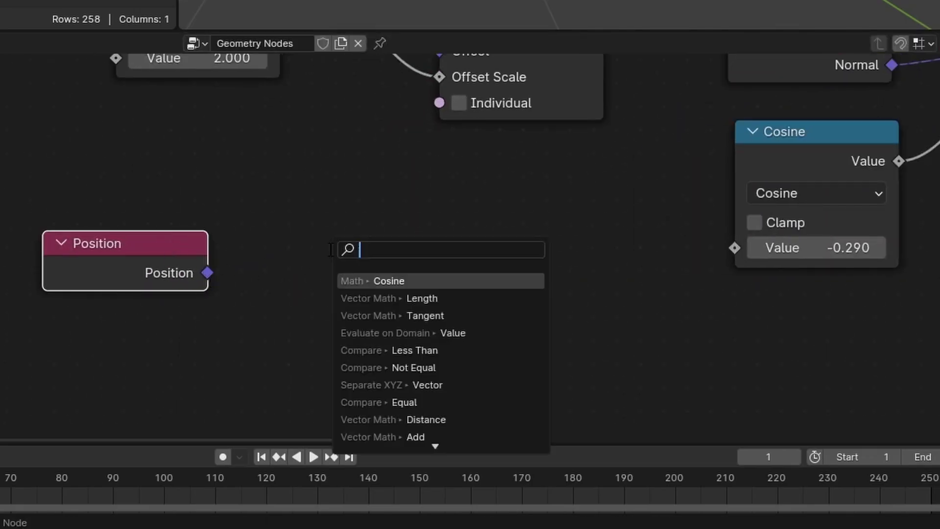
pyautogui.write('sep')
pyautogui.press('Return')
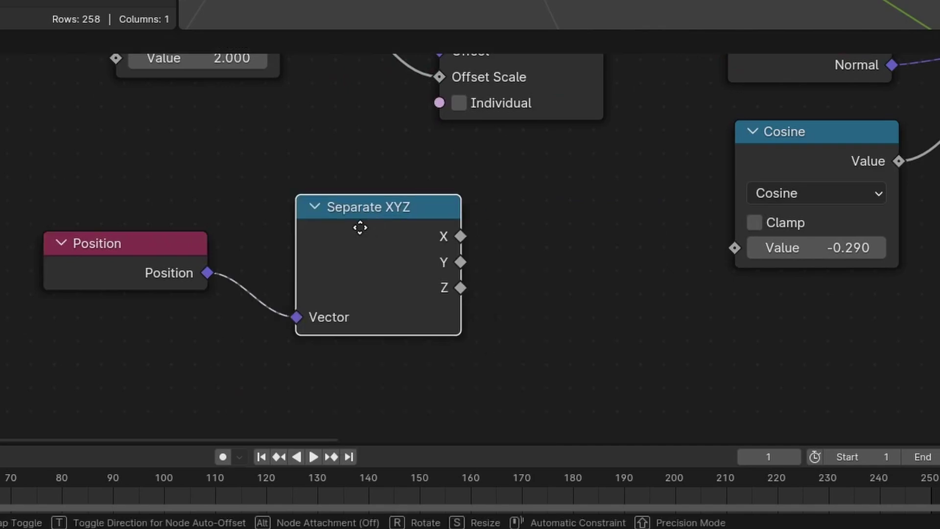
pyautogui.click(294, 201)
pyautogui.moveTo(392, 210); pyautogui.dragTo(734, 247)
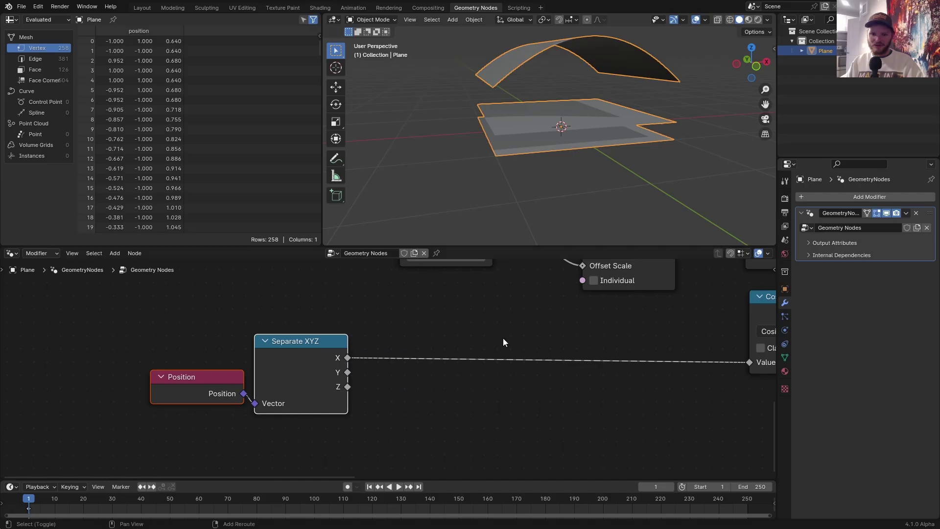
# Insert a Multiply Math node on the X link and raise its value to tighten the ridges
pyautogui.hotkey('shift', 'a')
pyautogui.moveTo(485, 330)
pyautogui.write('math')
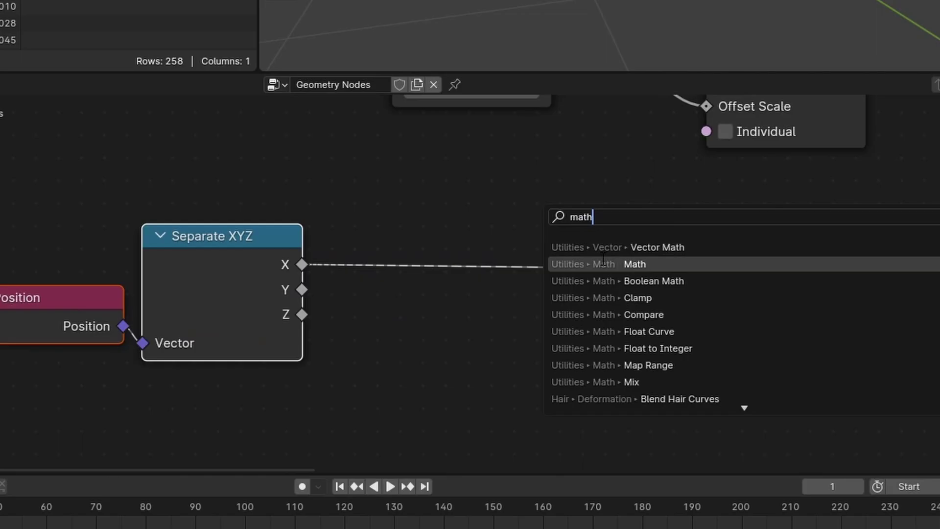
pyautogui.press('Return')
pyautogui.click(533, 358)
pyautogui.click(537, 371)
pyautogui.click(481, 44)
pyautogui.moveTo(623, 362); pyautogui.dragTo(695, 361)
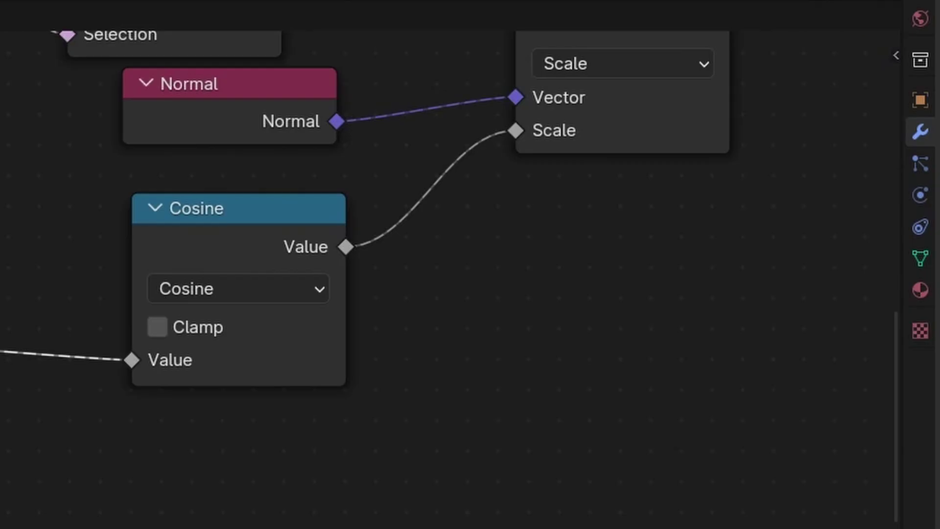
pyautogui.moveTo(510, 256); pyautogui.dragTo(606, 257)
# Wire a second Multiply into the Scale factor, then start loop cuts across the plane
pyautogui.press('BackSpace')
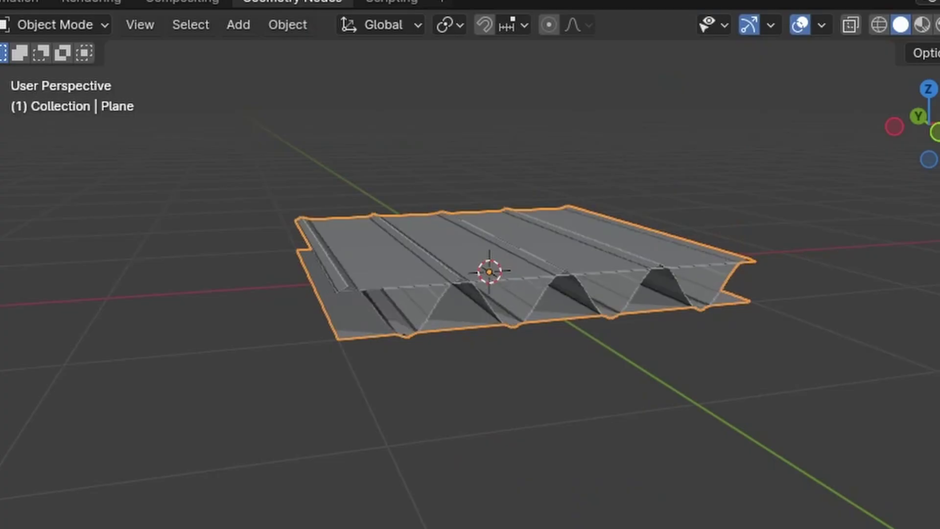
pyautogui.moveTo(515, 350); pyautogui.dragTo(518, 169, button='middle')
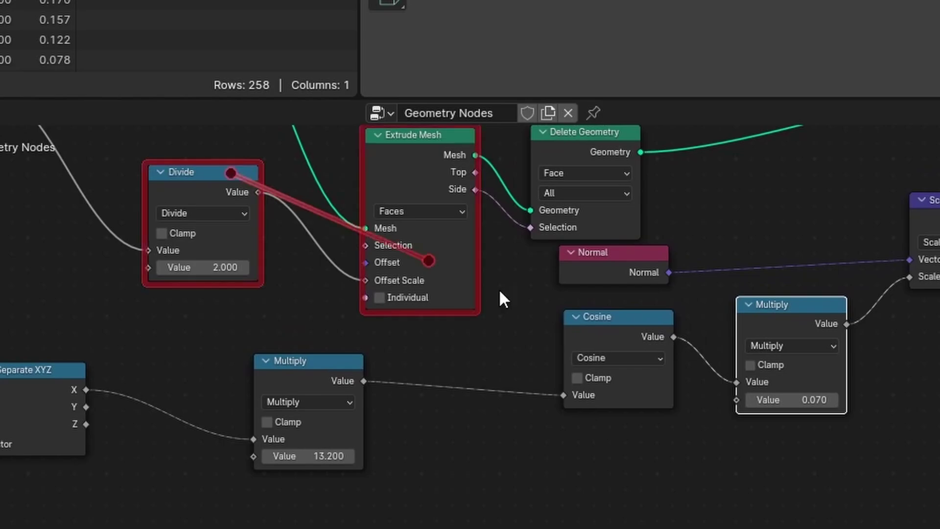
pyautogui.moveTo(498, 288); pyautogui.dragTo(750, 387)
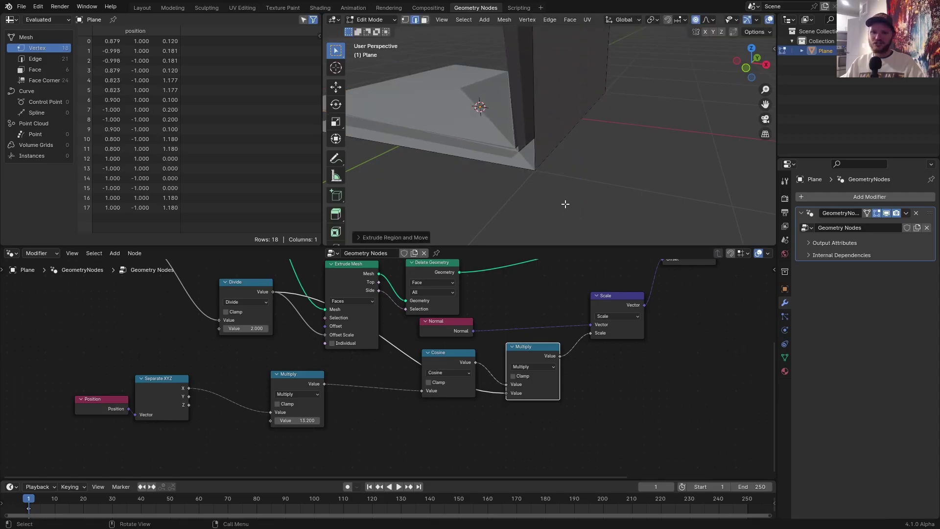
pyautogui.hotkey('ctrl', 'r')
pyautogui.scroll(6, 538, 152)
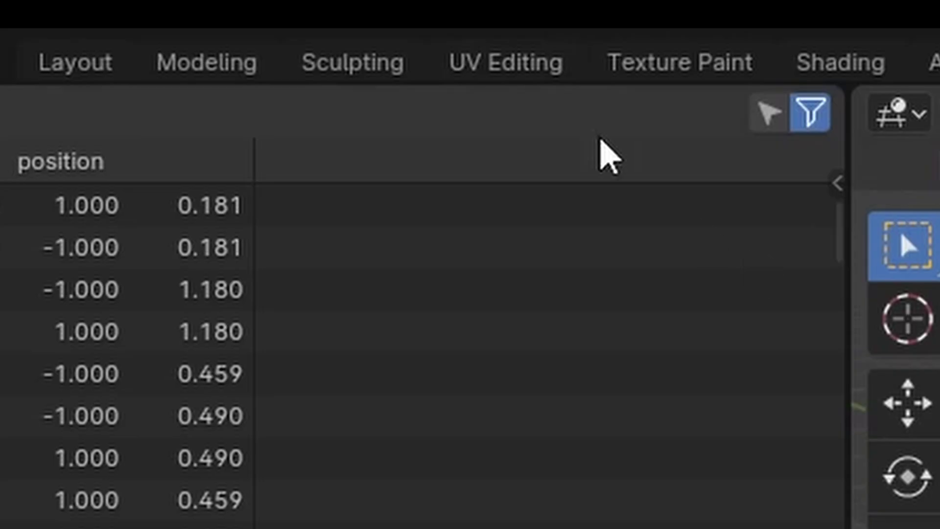
# In UV Editing, select all faces and unwrap the bent plane into a column of strips
pyautogui.click(479, 54)
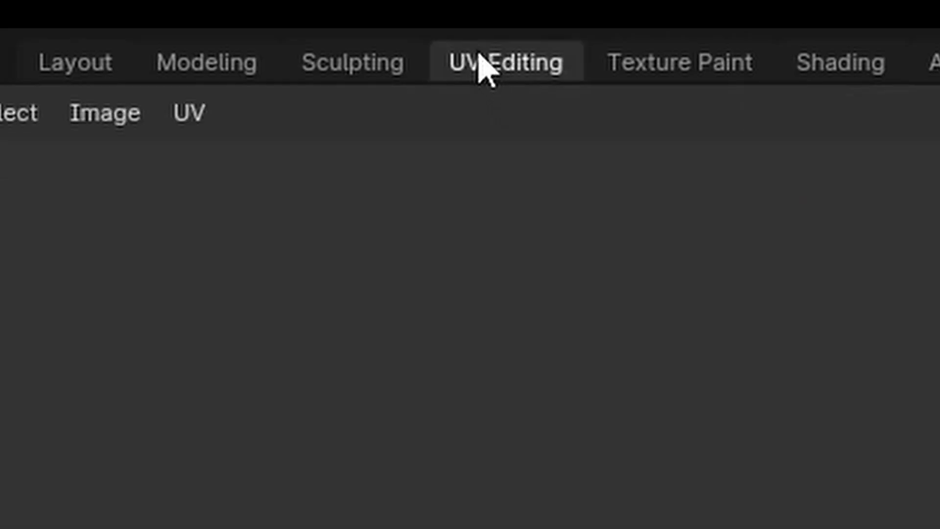
pyautogui.press('3')
pyautogui.press('a')
pyautogui.press('u')
pyautogui.click(586, 205)
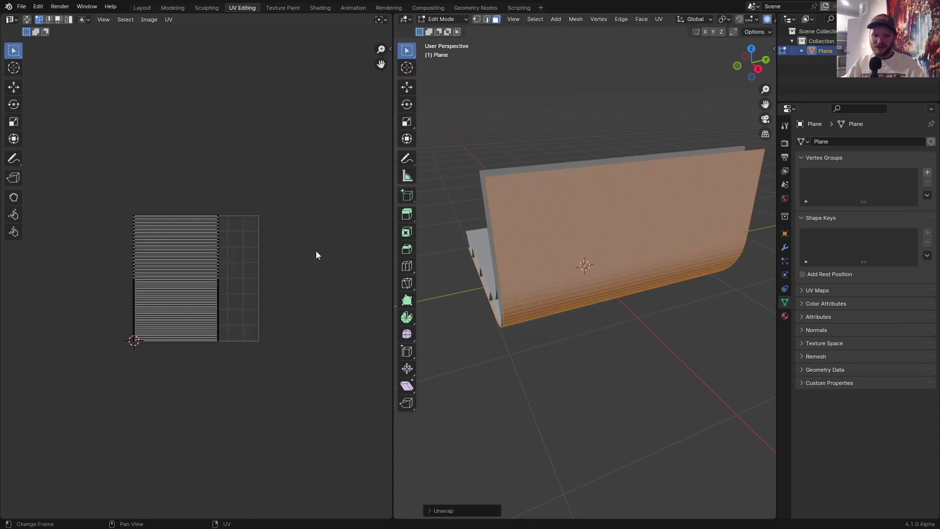
pyautogui.scroll(3, 254, 254)
pyautogui.press('Tab')
pyautogui.press('Tab')
pyautogui.moveTo(175, 147); pyautogui.dragTo(178, 191)
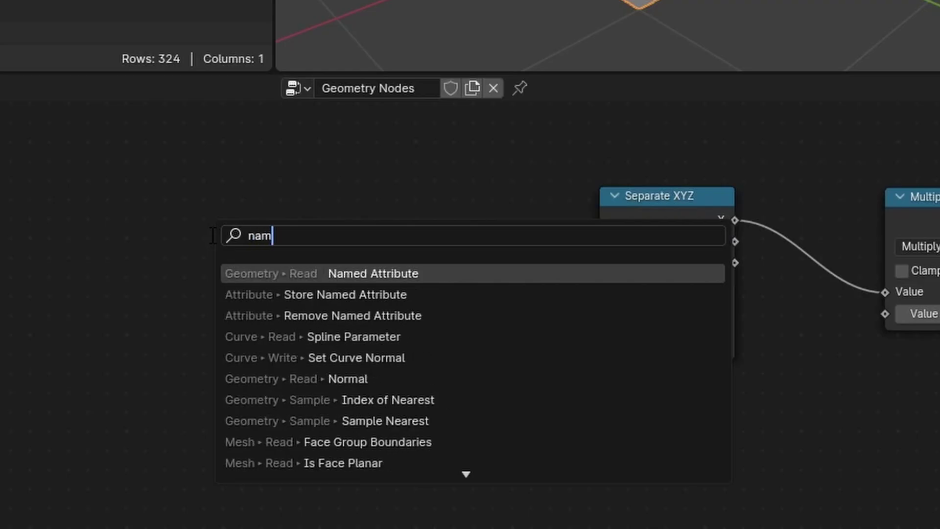
# Add a Named Attribute node of type Vector reading the UVMap attribute
pyautogui.write('ed')
pyautogui.click(372, 278)
pyautogui.click(283, 283)
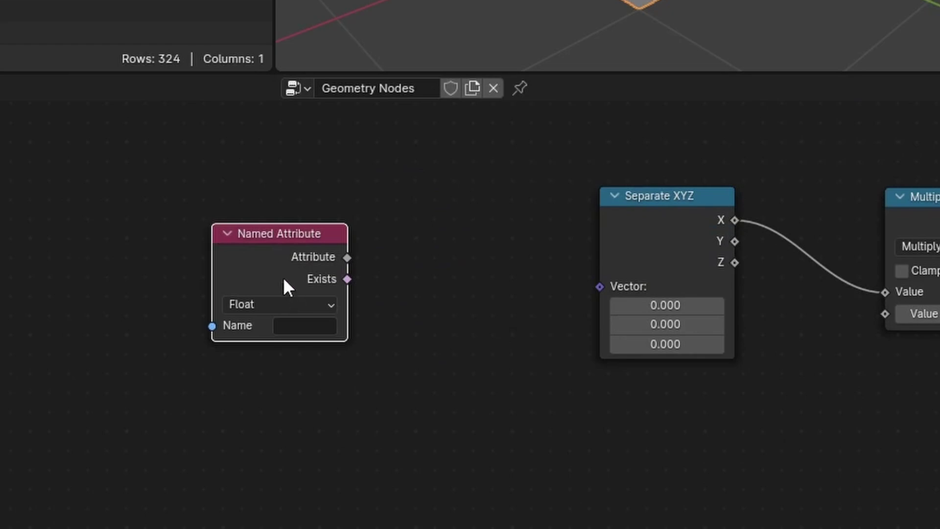
pyautogui.scroll(2, 283, 283)
pyautogui.click(287, 336)
pyautogui.click(301, 367)
pyautogui.click(304, 362)
pyautogui.click(343, 450)
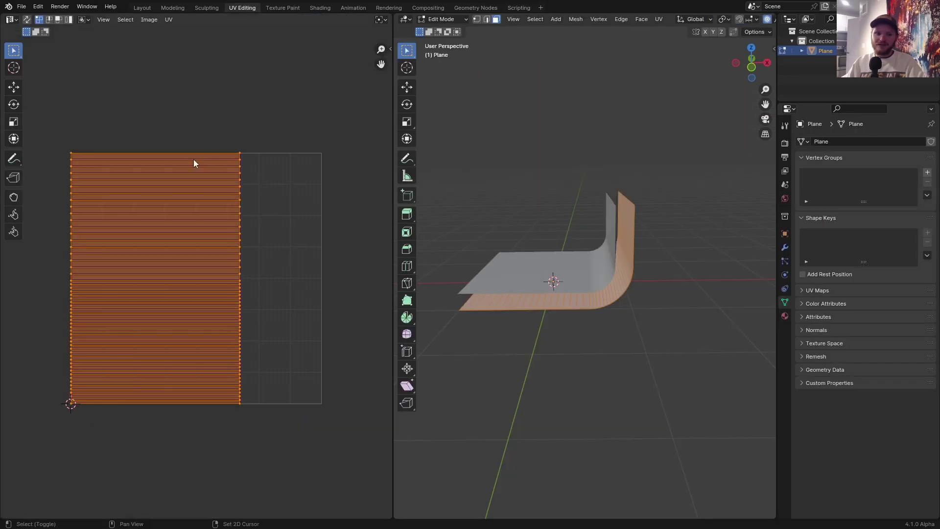
# Select the whole UV island and rotate it 90° so the ridges follow the bend
pyautogui.scroll(2, 193, 159)
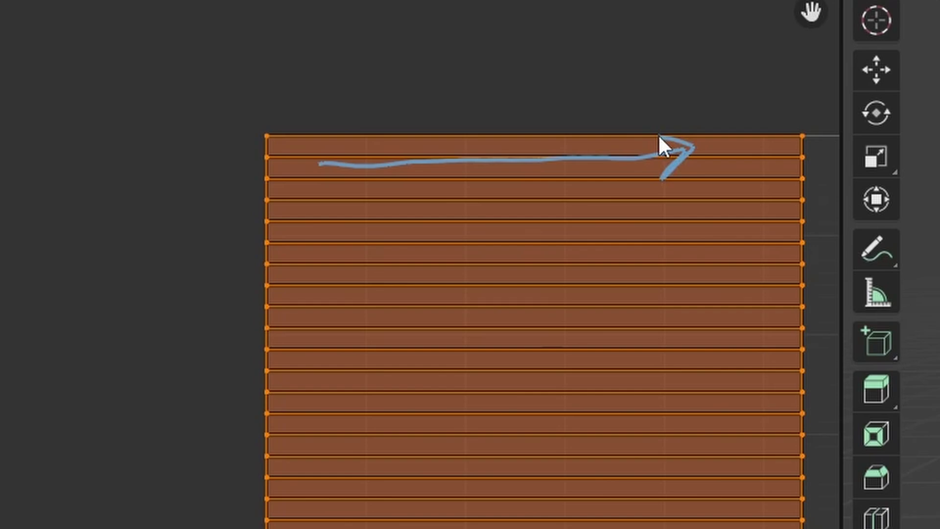
pyautogui.moveTo(602, 10); pyautogui.dragTo(591, 440)
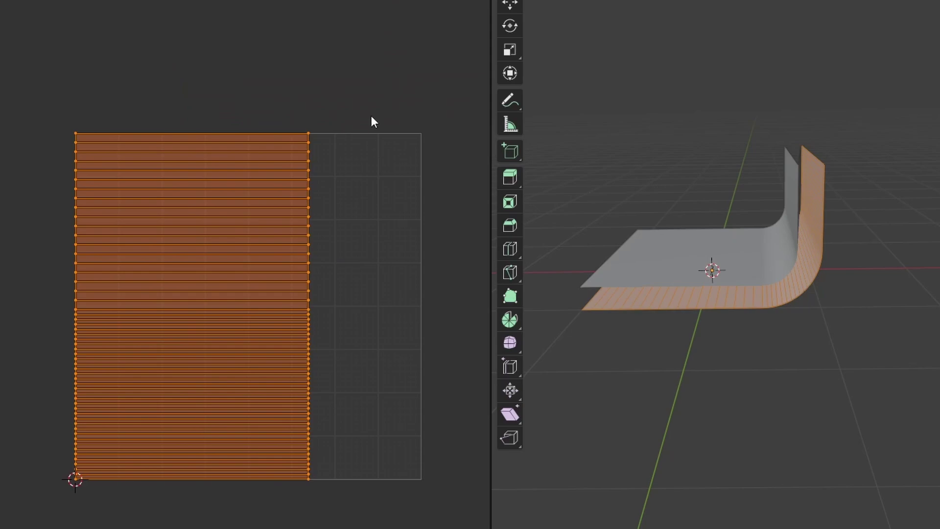
pyautogui.write('r')
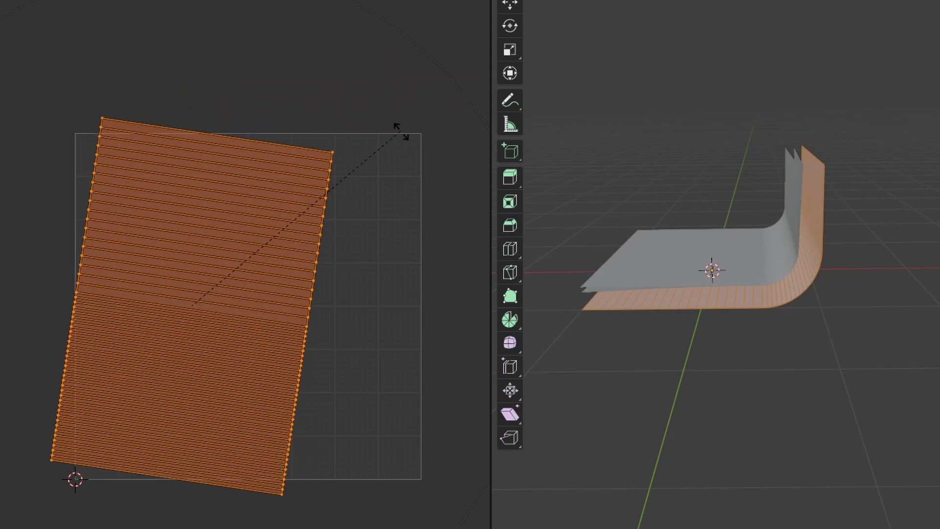
pyautogui.write('90')
pyautogui.press('Return')
# Back in Object Mode, raise the ridge Multiply value to 45.300 for more ridges
pyautogui.press('Tab')
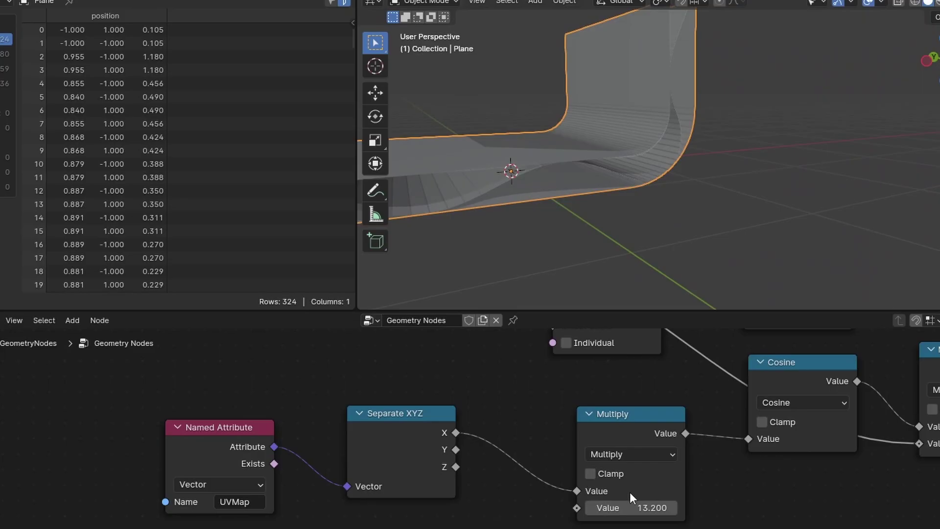
pyautogui.moveTo(632, 508); pyautogui.dragTo(700, 508)
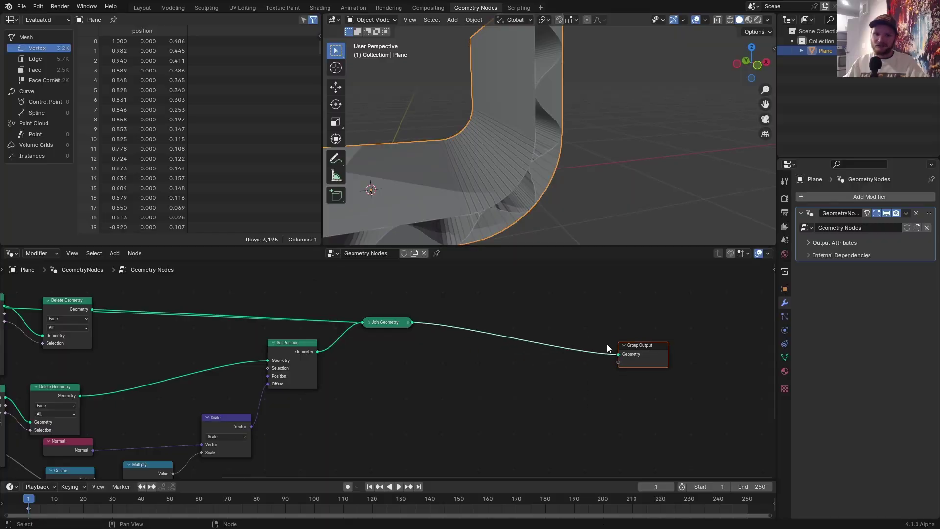
pyautogui.scroll(2, 465, 336)
# Insert an Extrude Mesh node before Group Output with Individual turned off
pyautogui.hotkey('shift', 'a')
pyautogui.write('ext')
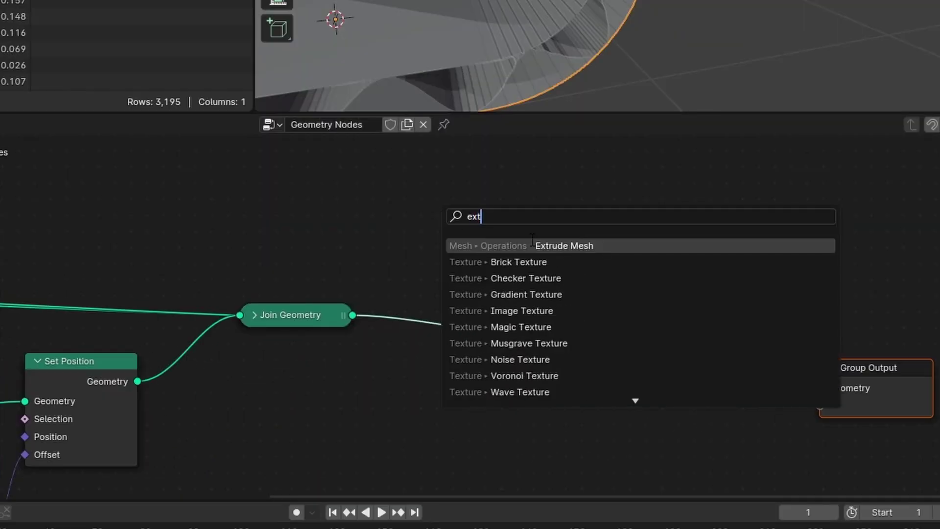
pyautogui.click(532, 241)
pyautogui.click(484, 241)
pyautogui.click(499, 417)
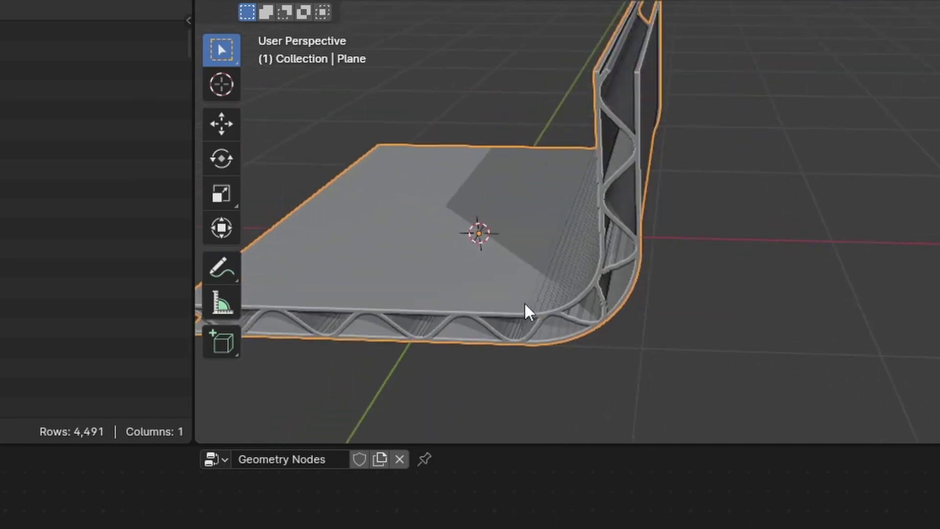
pyautogui.moveTo(524, 305); pyautogui.dragTo(499, 298, button='middle')
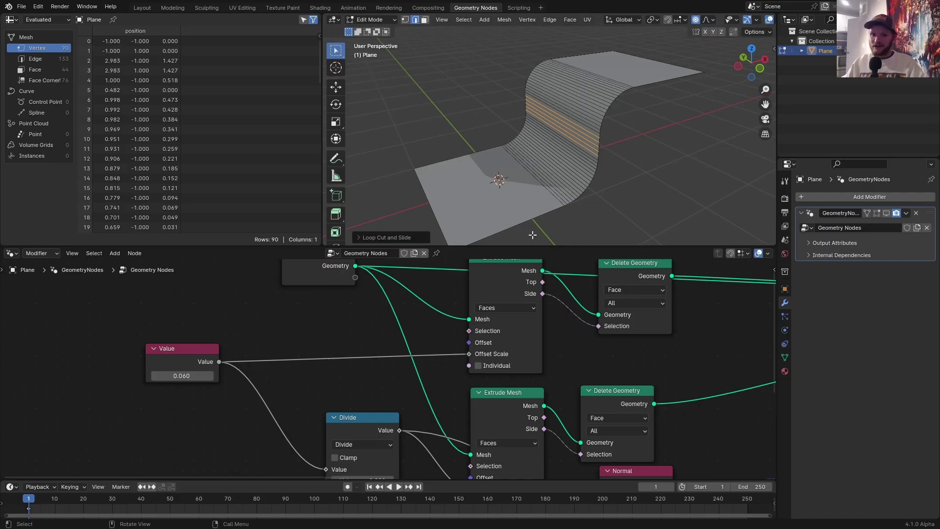
# Add dense loop cuts to the lower and upper flat sections of the S-curved plane
pyautogui.scroll(20, 504, 211)
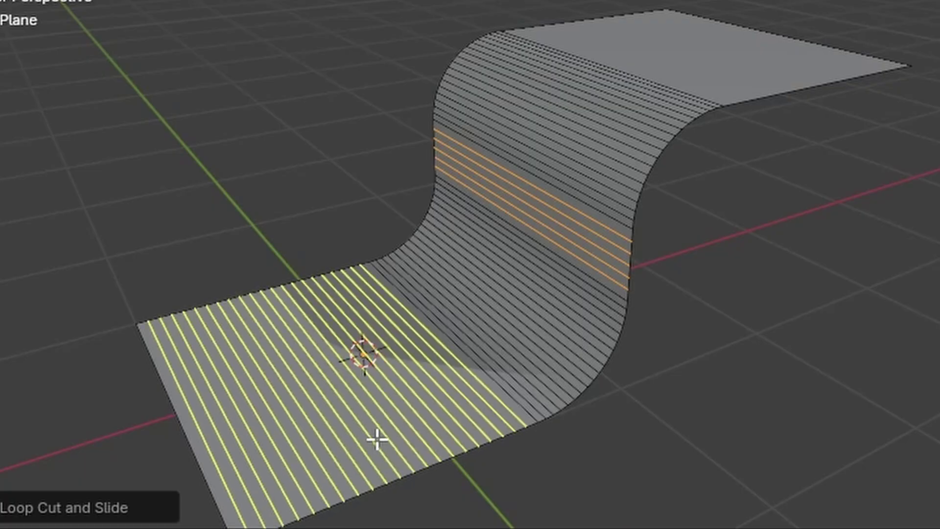
pyautogui.click(505, 210)
pyautogui.scroll(20, 781, 90)
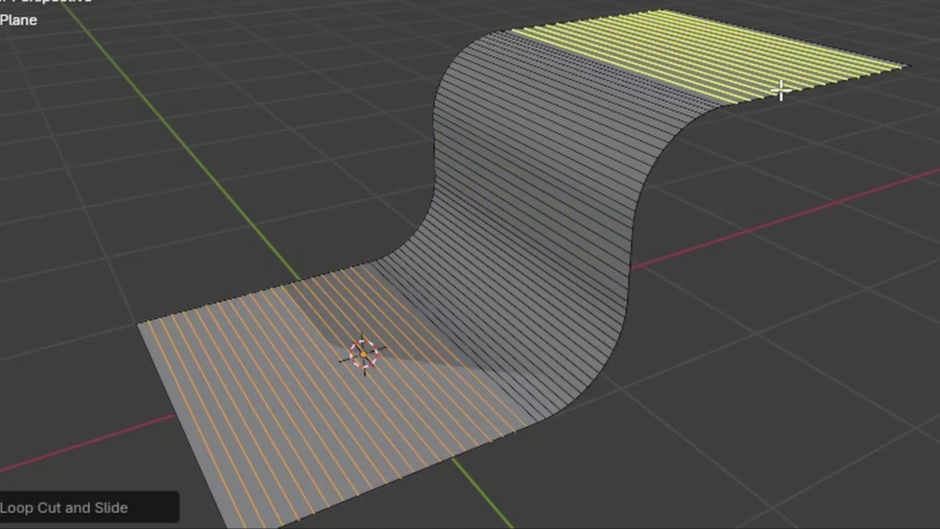
pyautogui.click(781, 91)
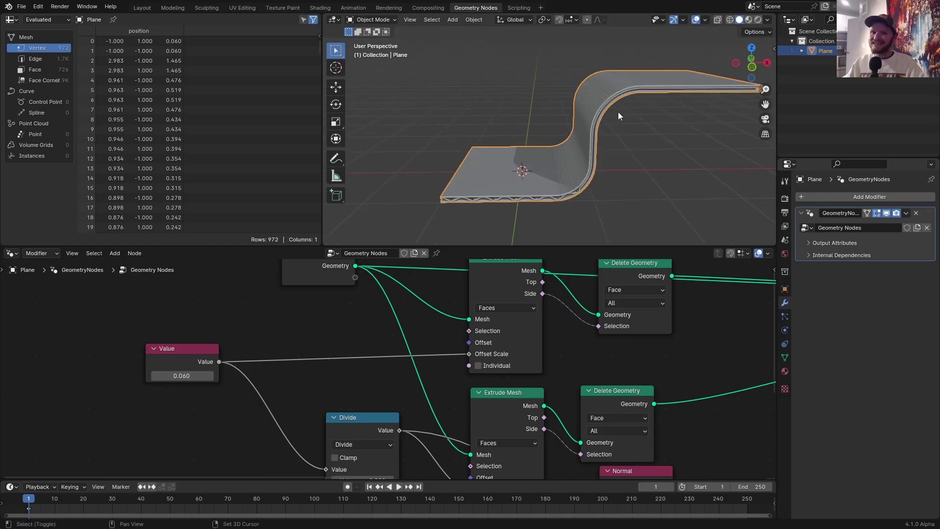
pyautogui.moveTo(618, 112); pyautogui.dragTo(563, 99, button='middle')
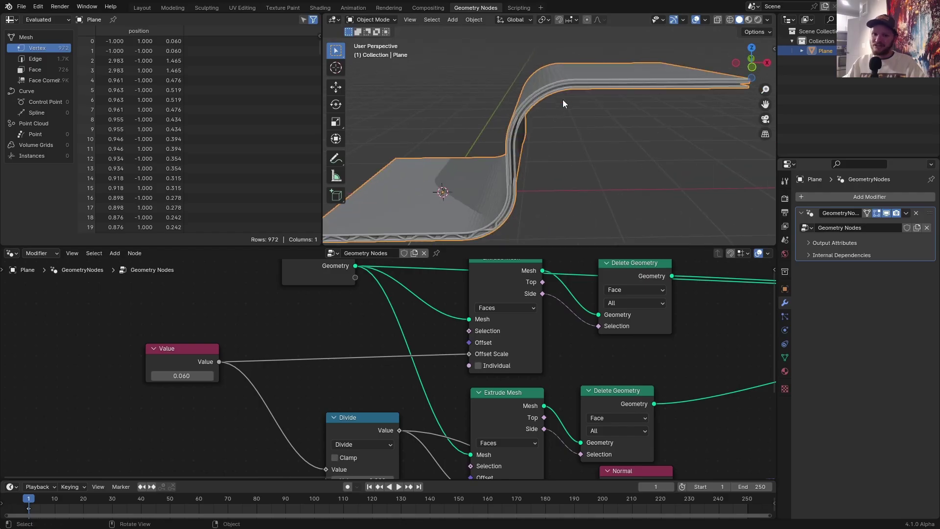
# Switch to the UV Editing workspace to check the UV layout
pyautogui.click(242, 7)
pyautogui.scroll(3, 587, 184)
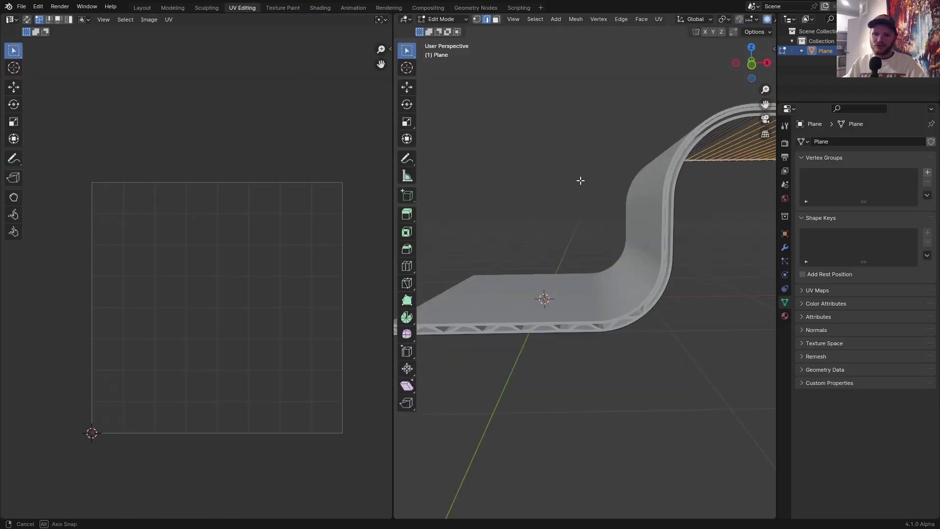